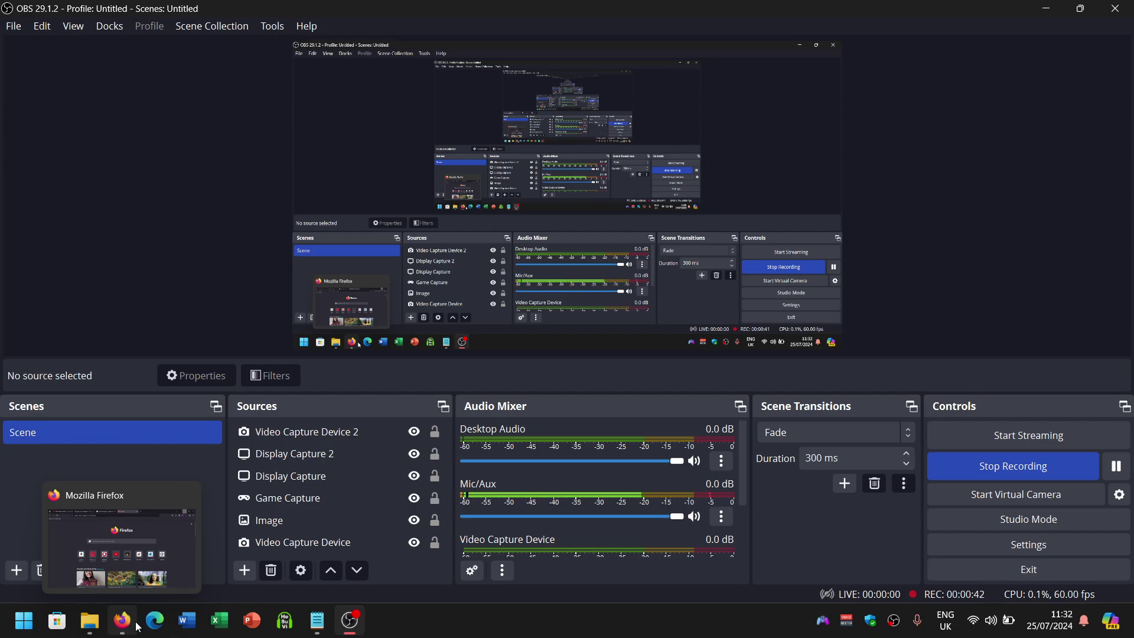
Copy the WhiteKnight Google Drive link from the HidGuardian Problems video's YouTube description
right_click(586, 628)
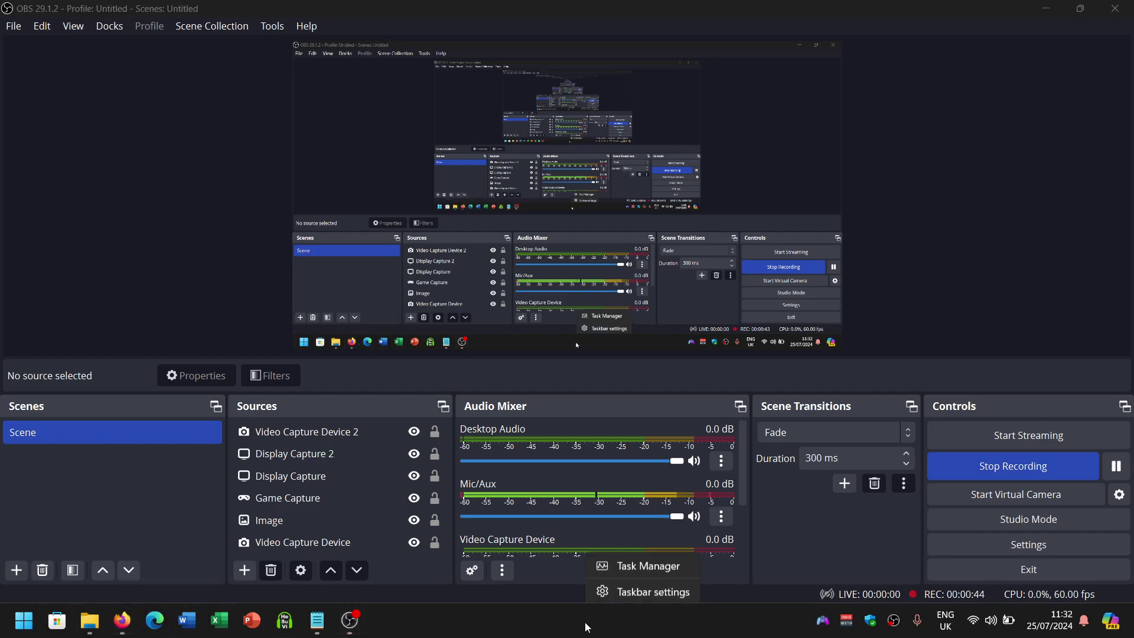
key("Escape")
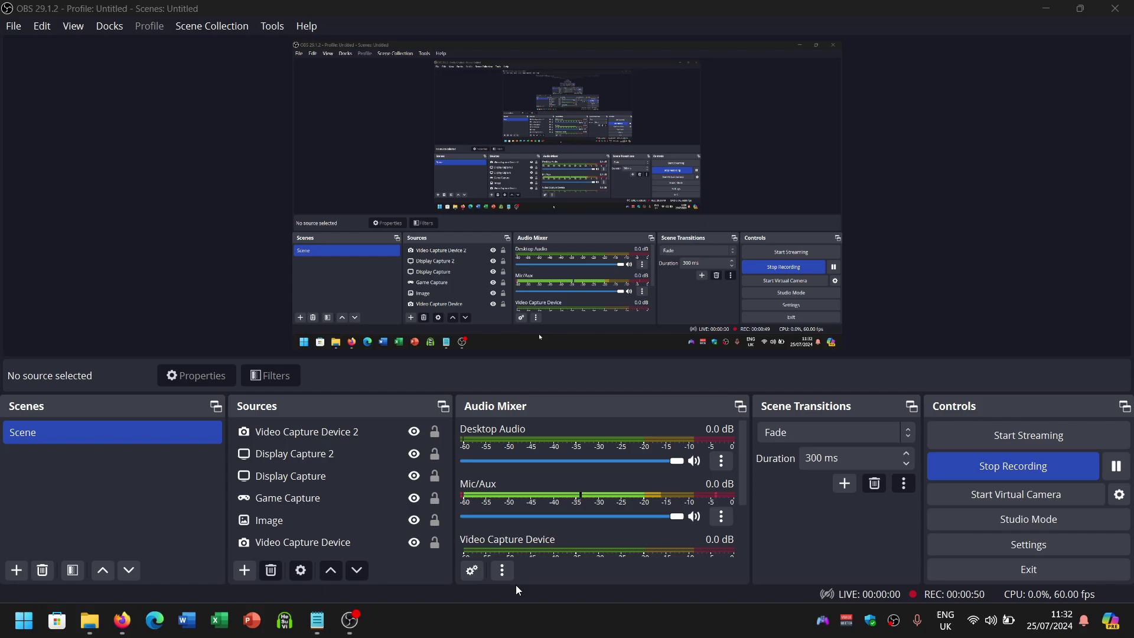
left_click(122, 620)
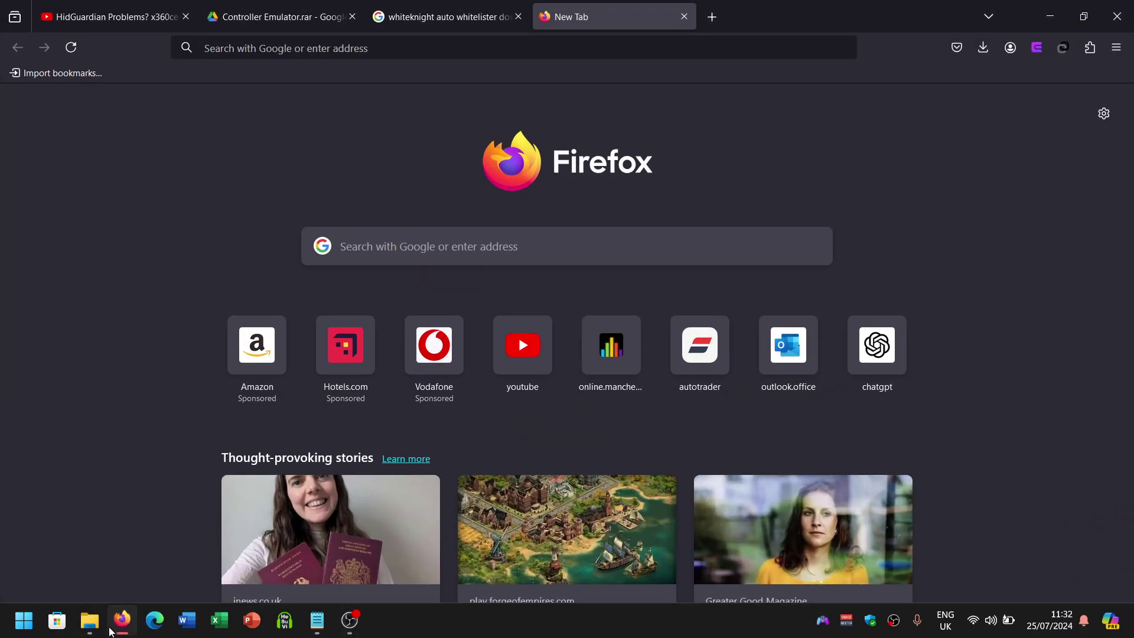
left_click(111, 16)
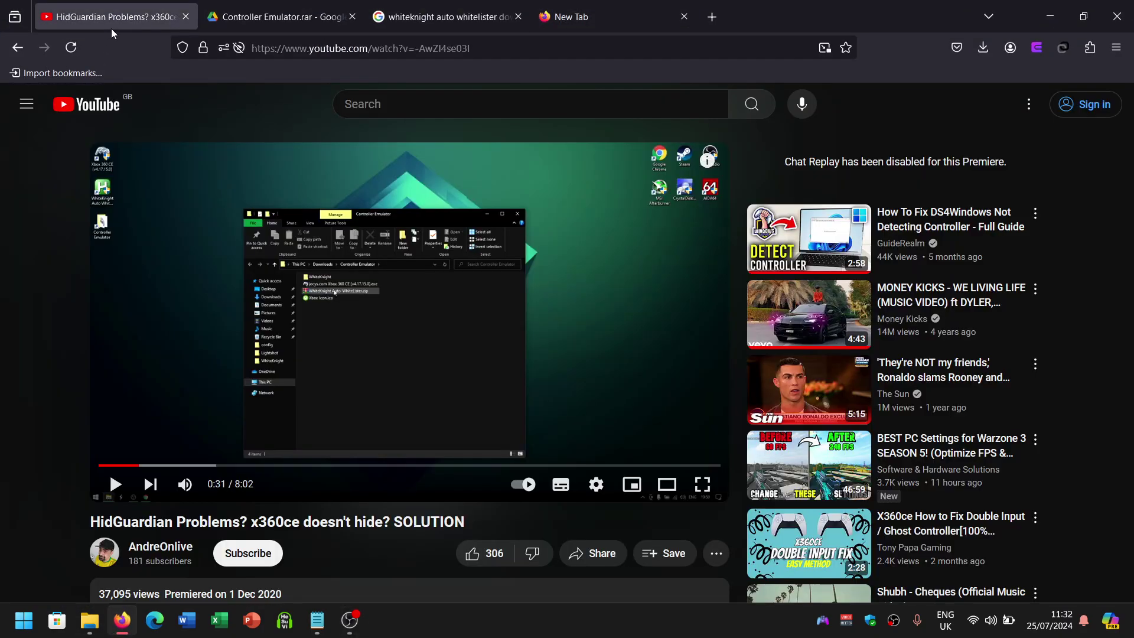
scroll(355, 355, "down", 2)
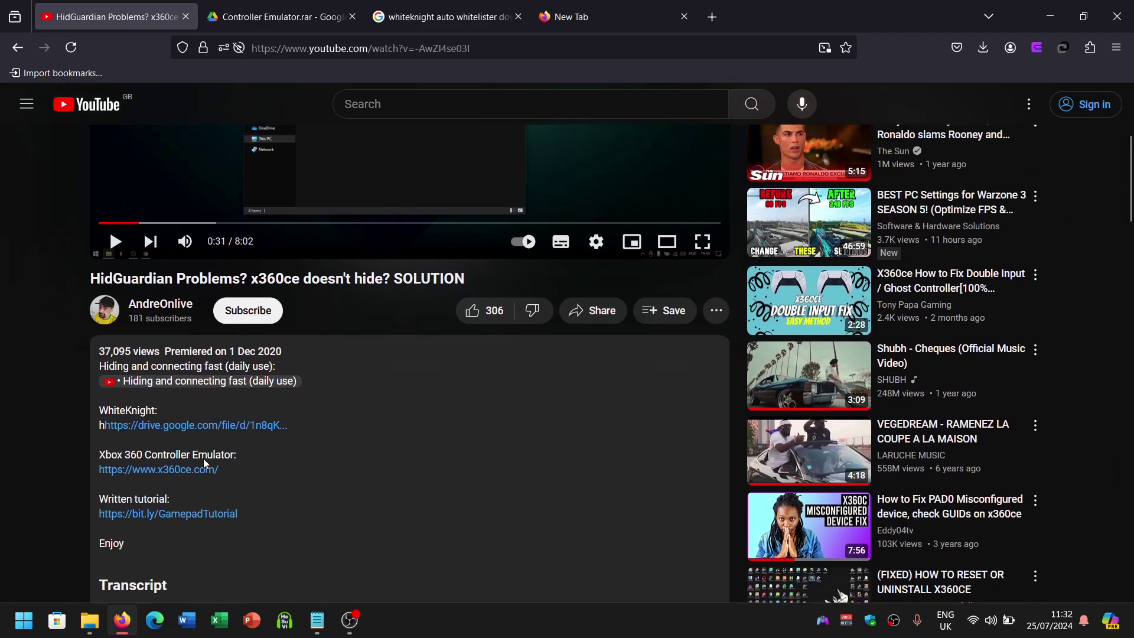
scroll(203, 458, "up", 1)
scroll(120, 425, "down", 4)
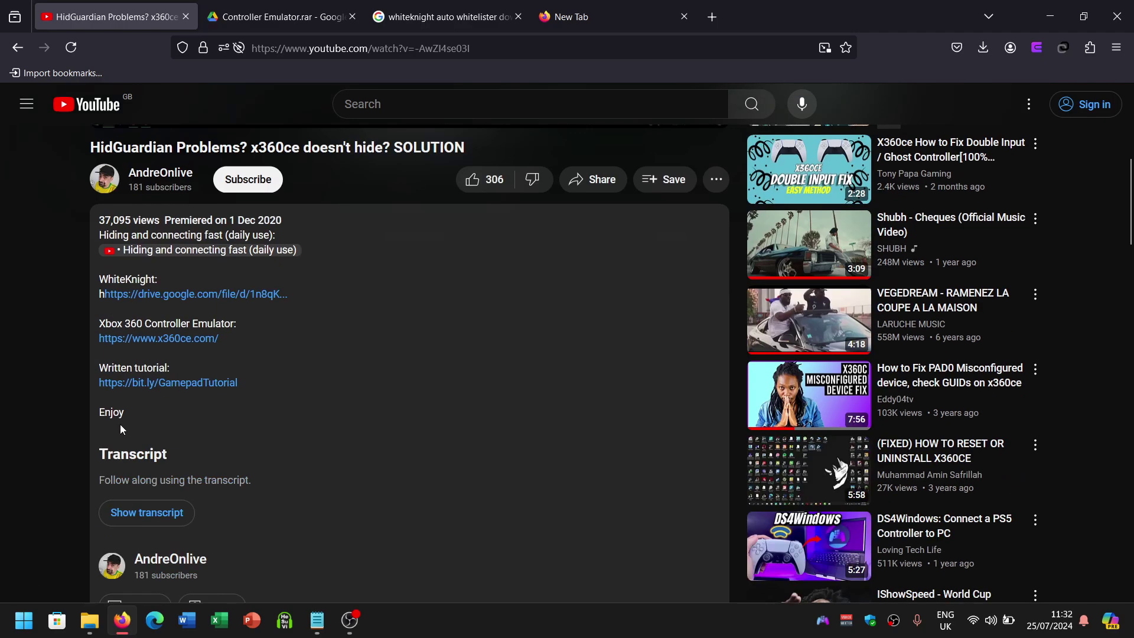
scroll(120, 425, "up", 1)
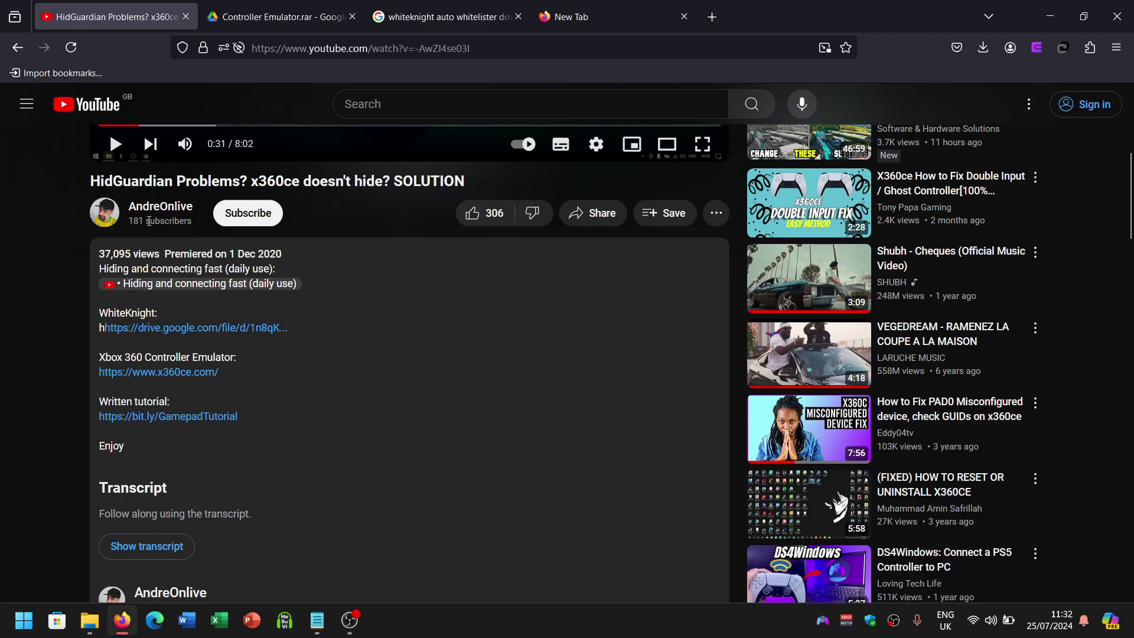
left_click_drag(322, 328, 90, 326)
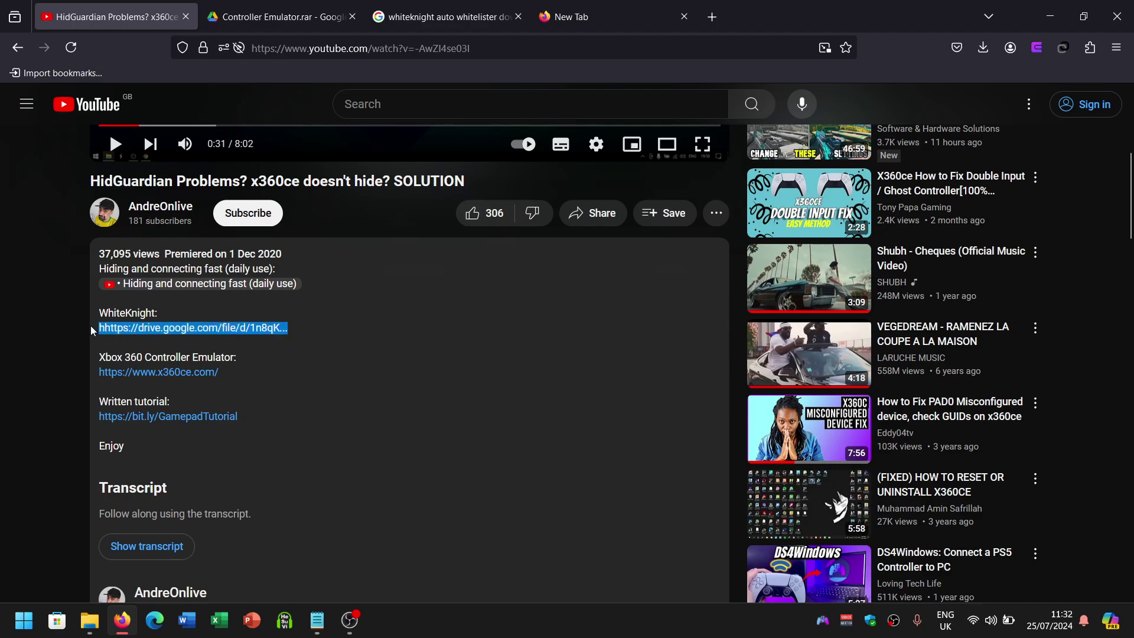
key("ctrl+c")
left_click(450, 363)
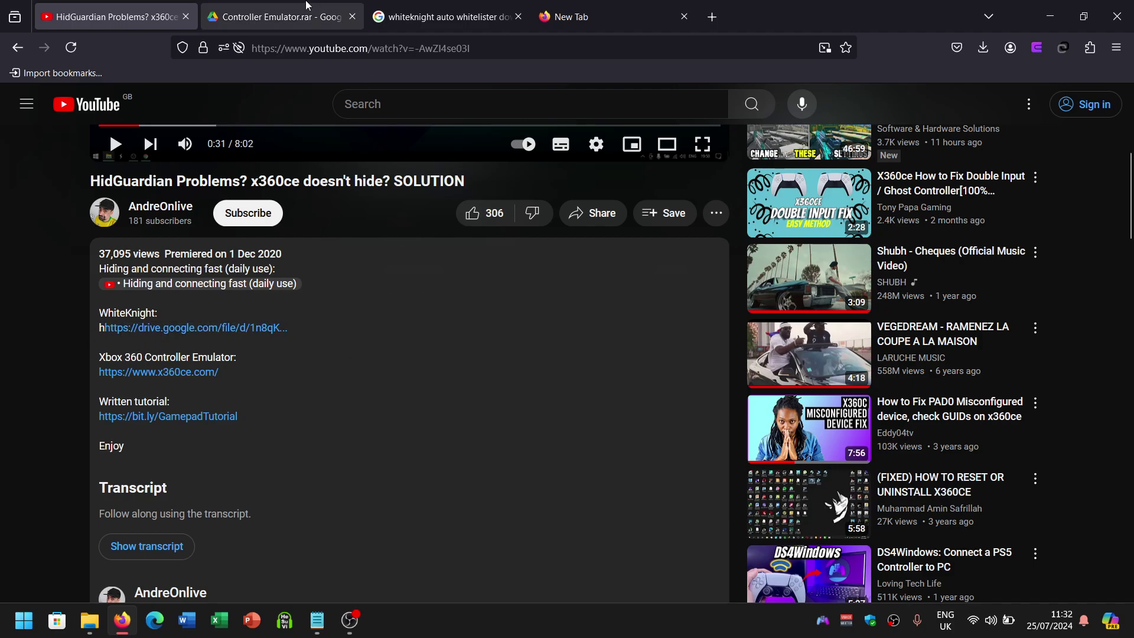
Switch to the 'Controller Emulator.rar - Google Drive' browser tab
left_click(281, 16)
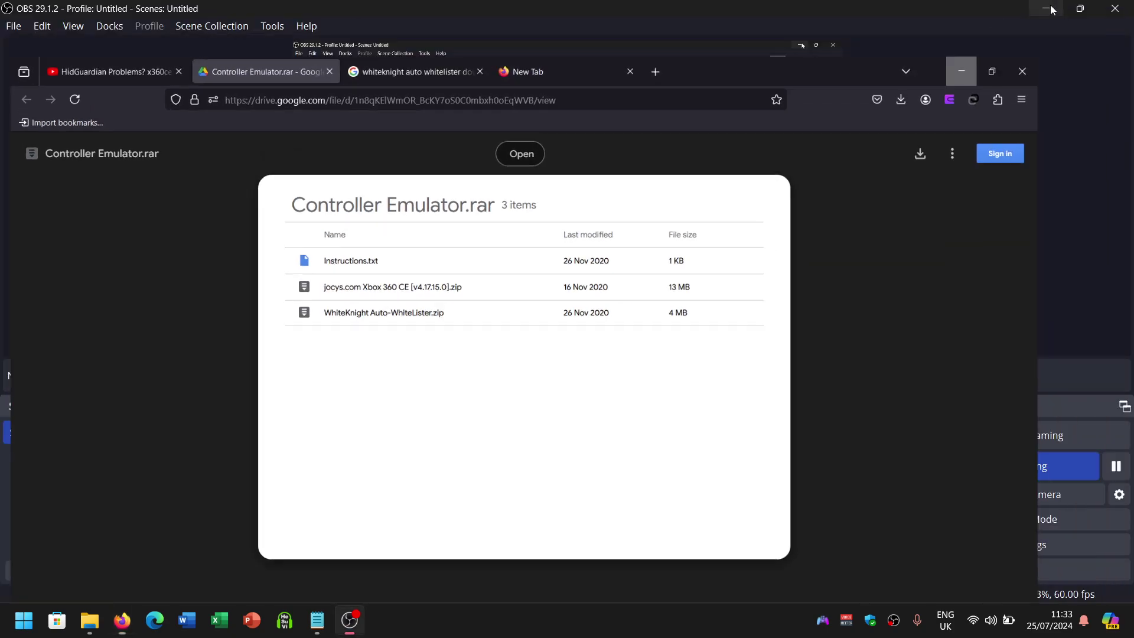
Hide OBS and open the Controller Emulator folder from the desktop
left_click(1057, 12)
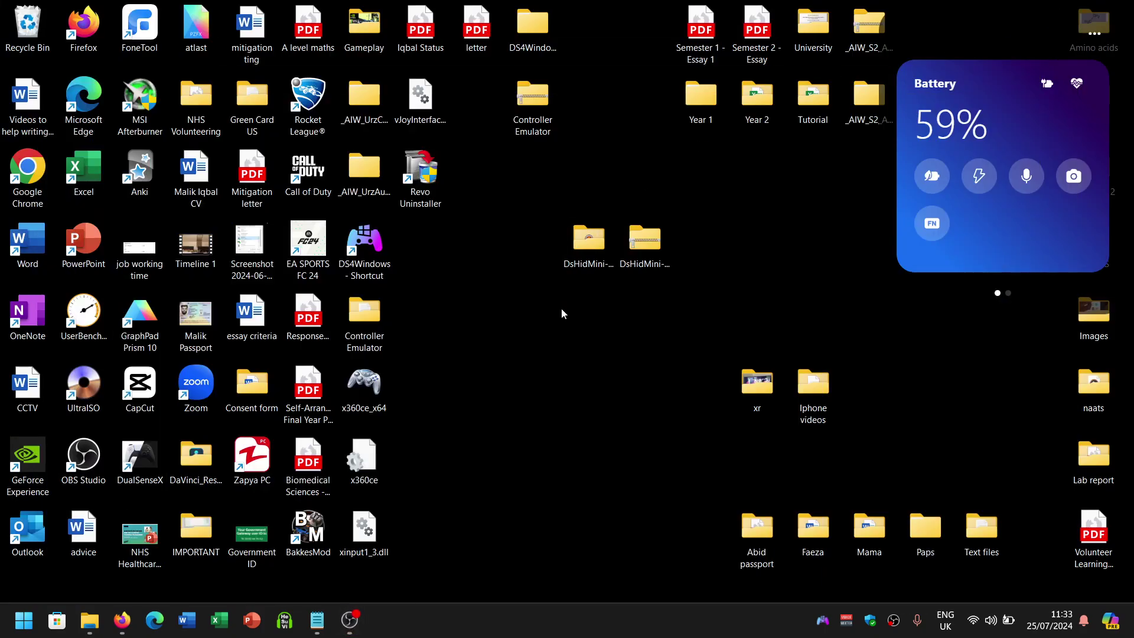
mouse_move(532, 102)
left_mouse_down()
mouse_move(424, 315)
mouse_move(533, 102)
left_mouse_up()
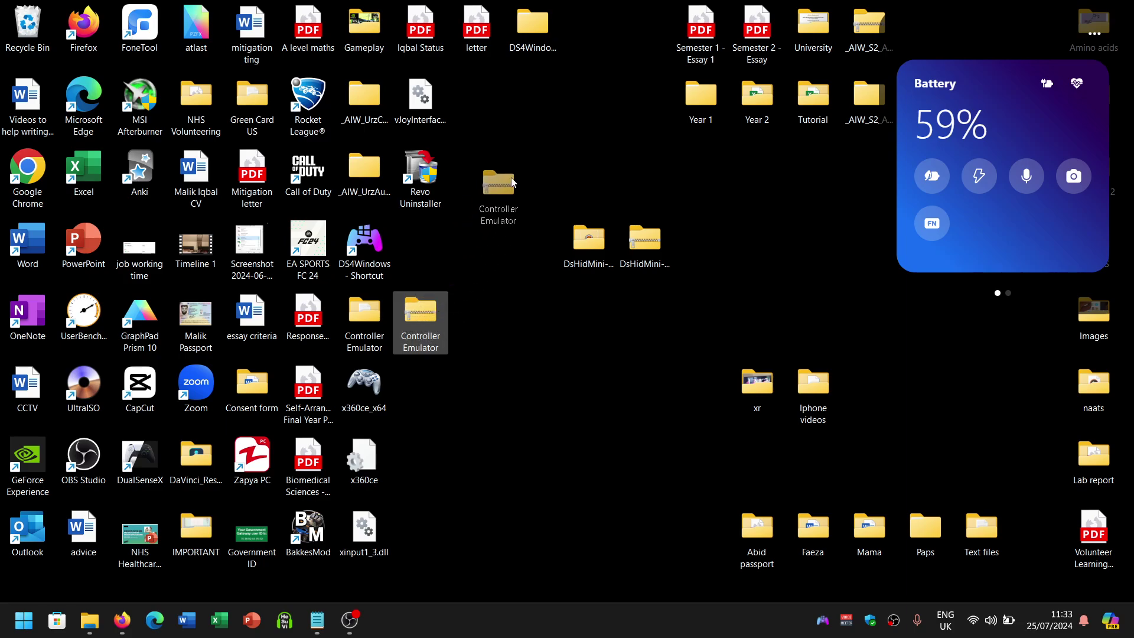
double_click(357, 317)
Open the WhiteKnight Auto-WhiteLister folder and select the AutoWhitelister application
mouse_move(275, 216)
left_mouse_down()
mouse_move(228, 167)
mouse_move(200, 163)
left_mouse_up()
left_click(238, 232)
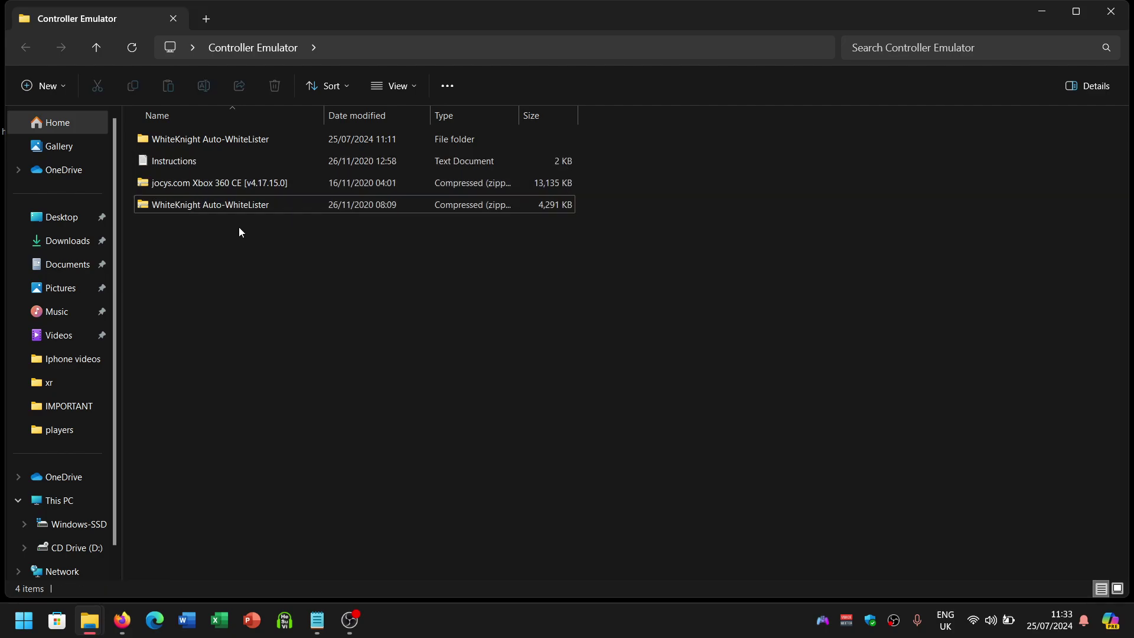
left_click(181, 210)
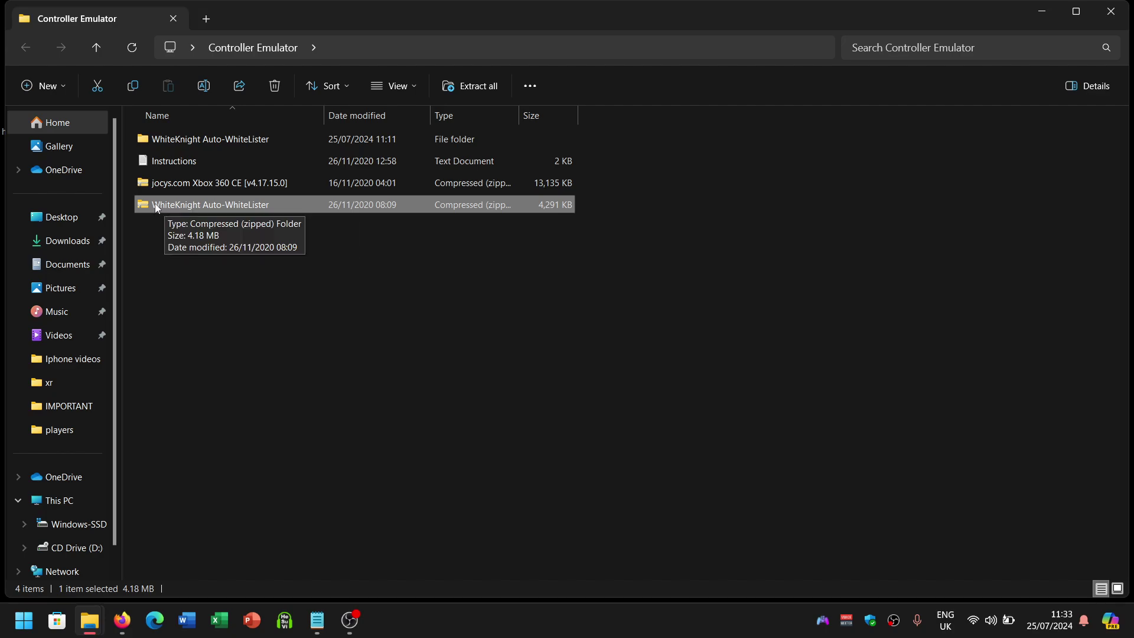
double_click(215, 139)
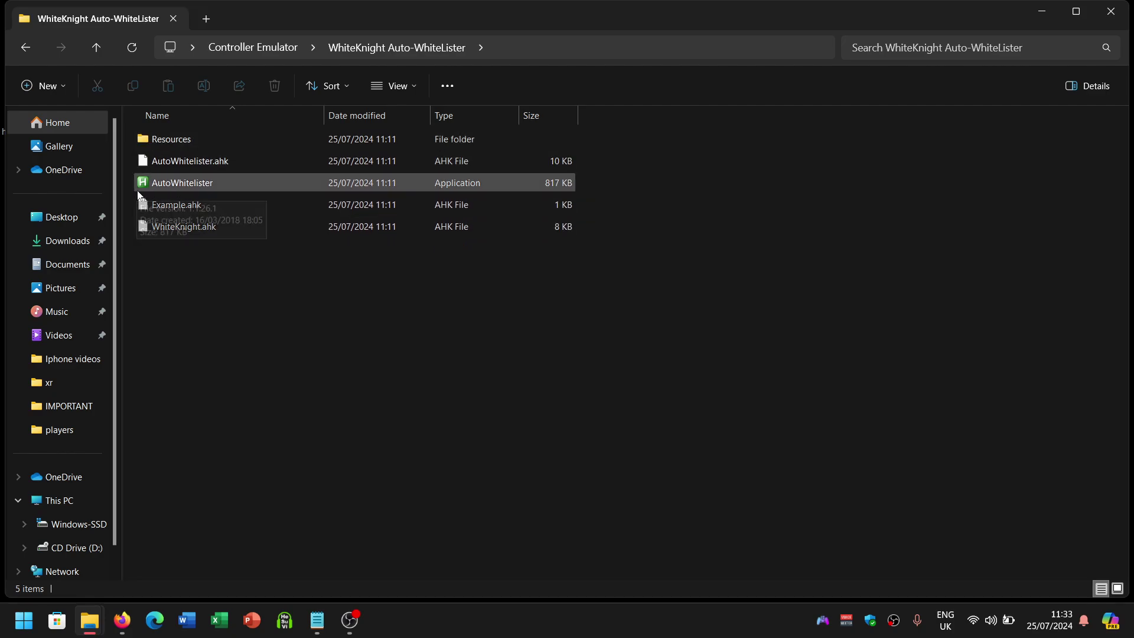
left_click(190, 189)
Run AutoWhitelister, confirm HidGuardian and HidCerberus read Not Installed, and close it
double_click(190, 189)
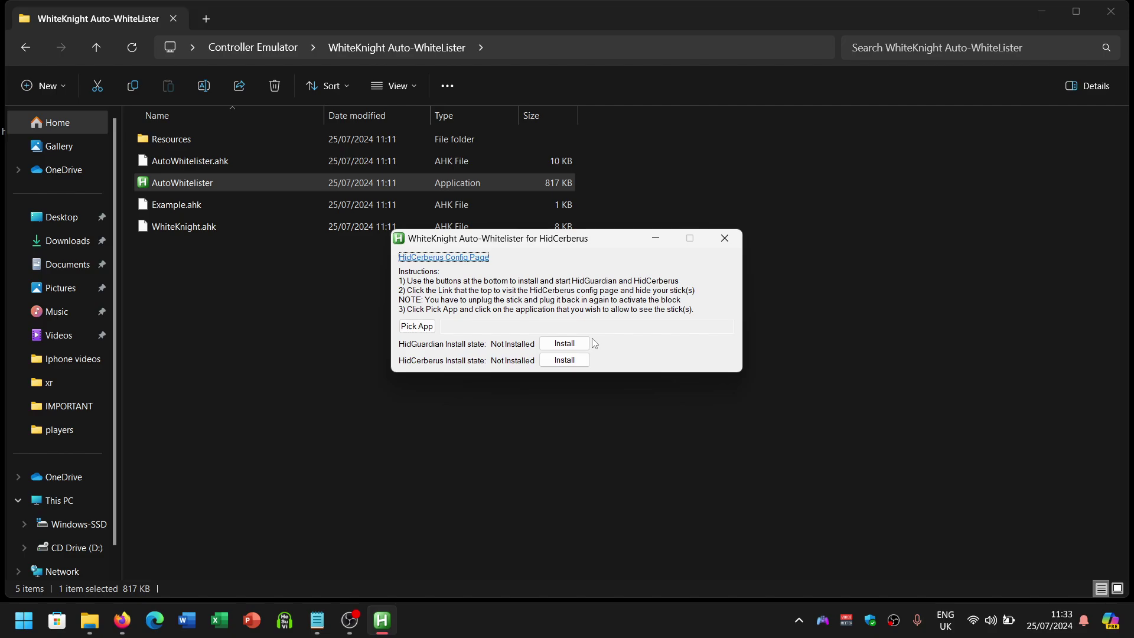
left_click(725, 239)
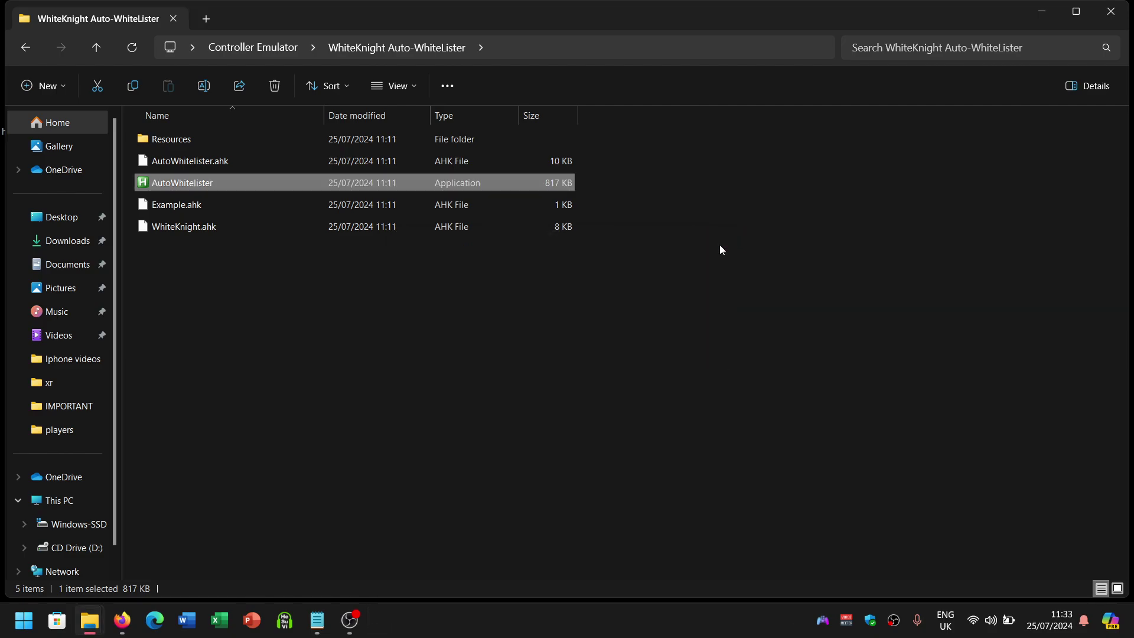
double_click(224, 184)
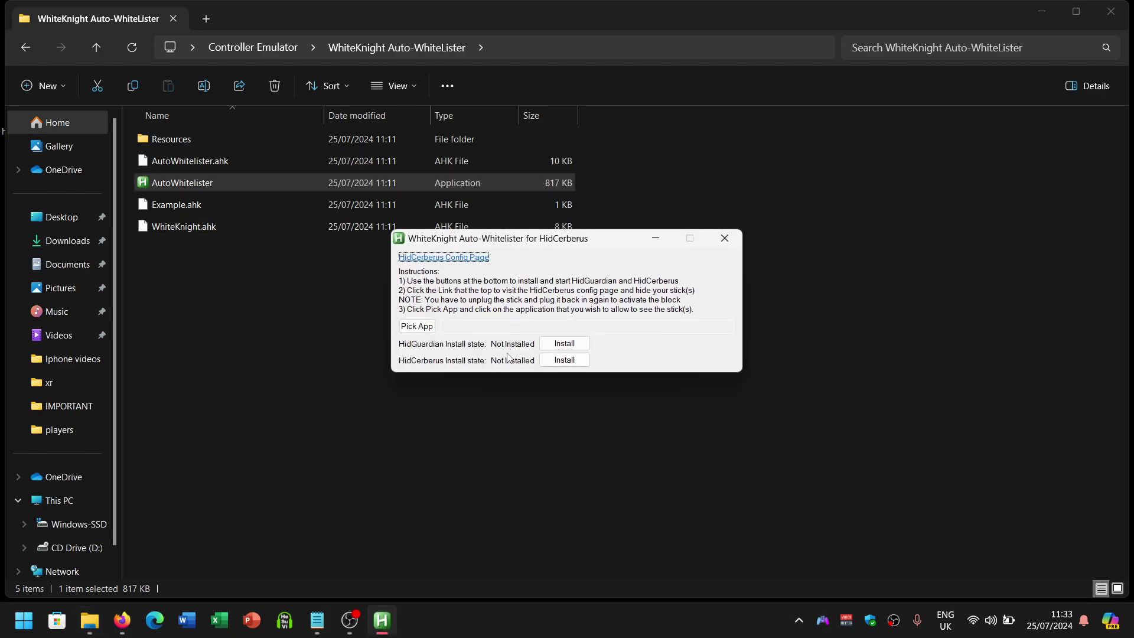
left_click(725, 238)
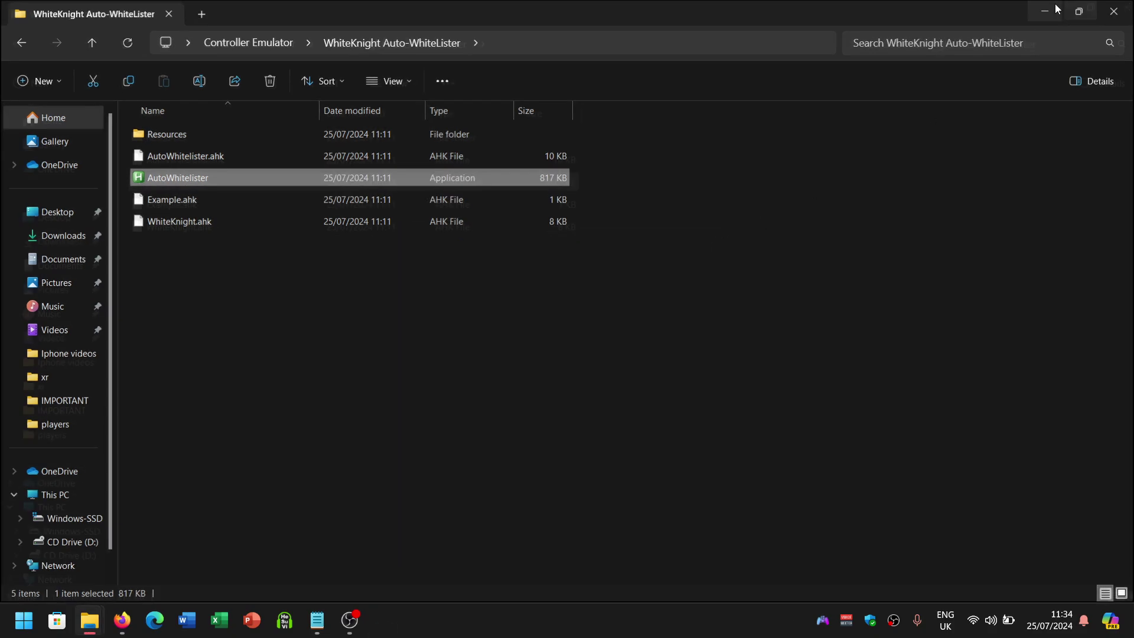
Clear the file window, refresh the desktop and launch DS4Windows
left_click(1057, 9)
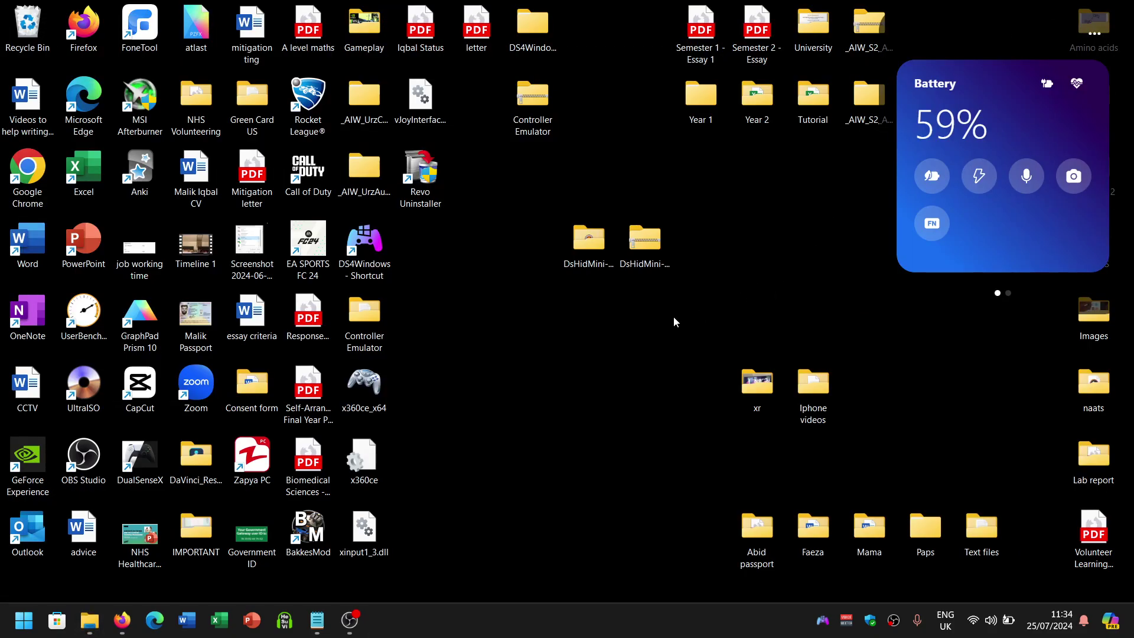
right_click(673, 316)
left_click(721, 170)
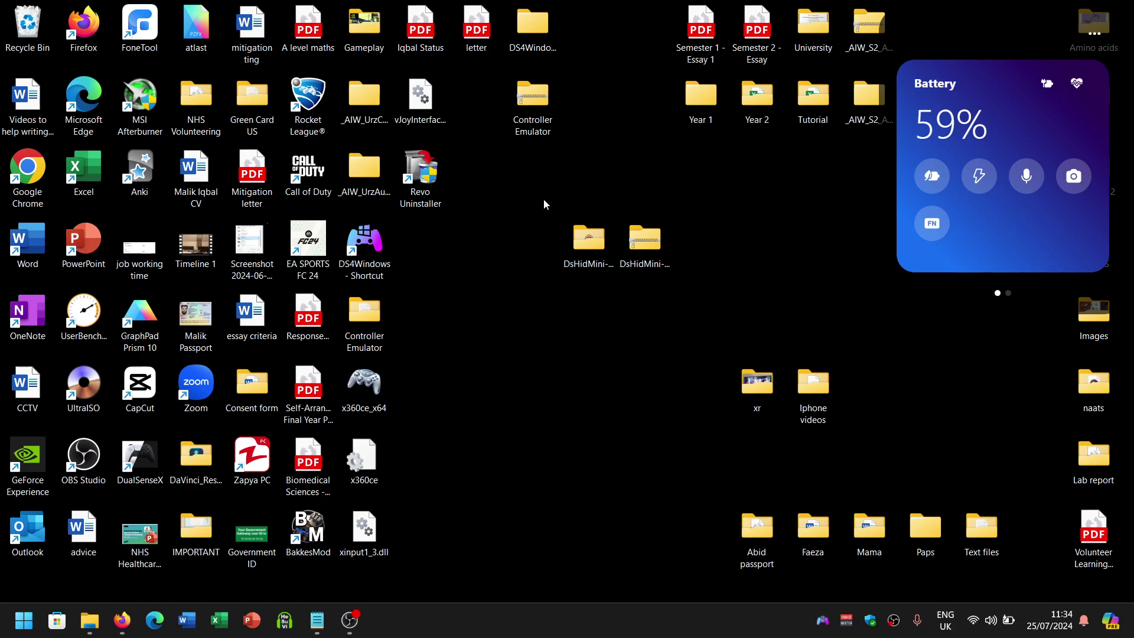
double_click(363, 248)
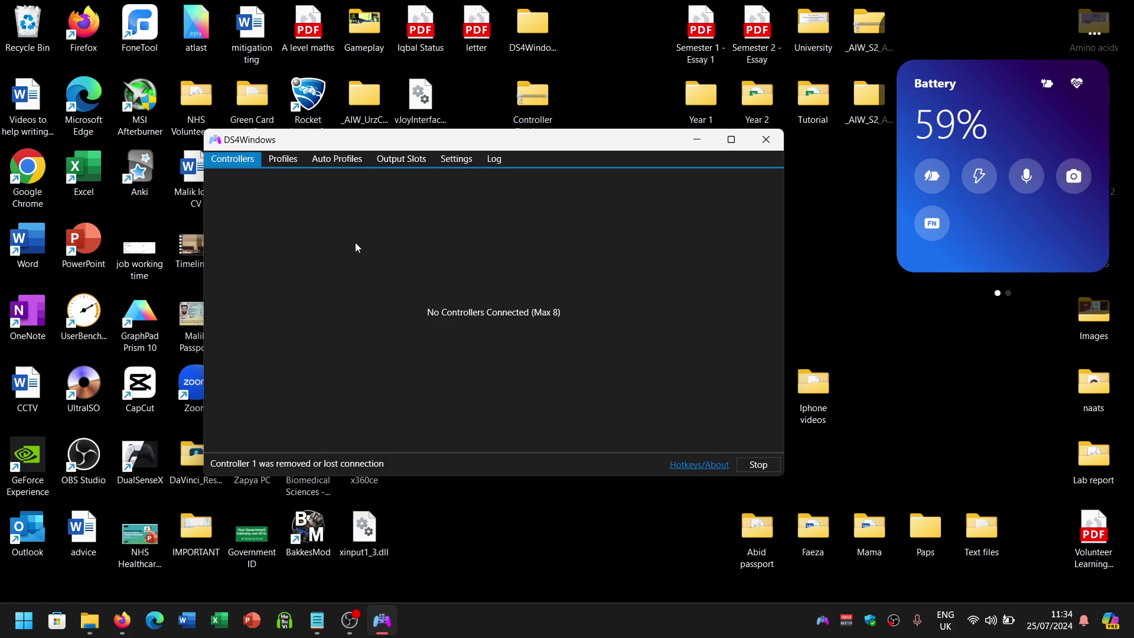
Turn Bluetooth on and select the Bluetooth-connected DualSense entry in DS4Windows
left_click(982, 621)
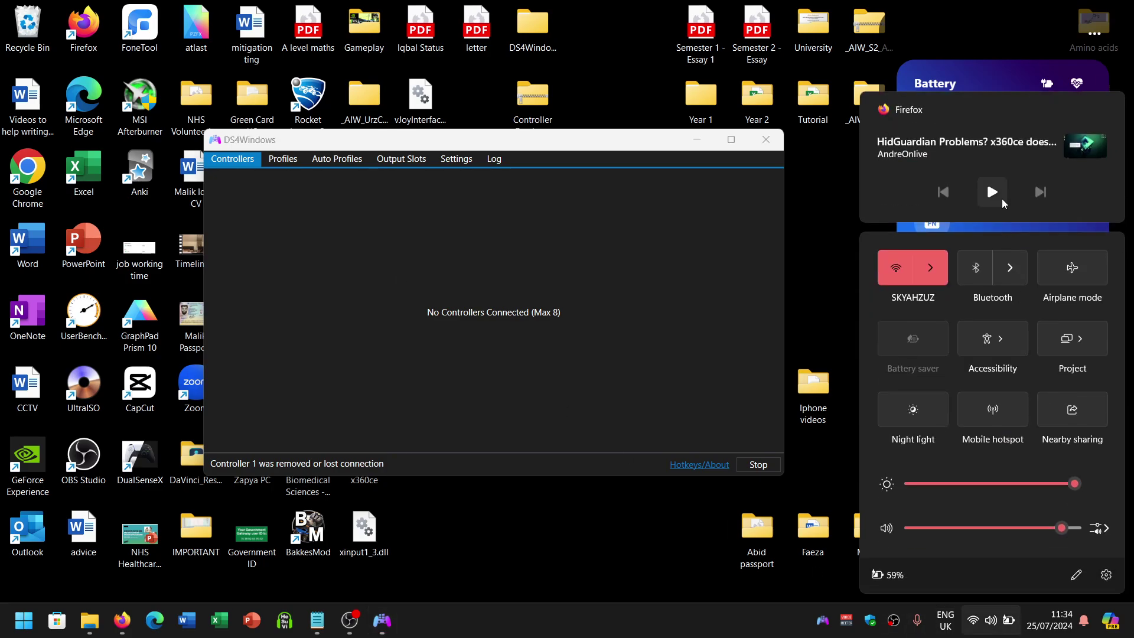
left_click(973, 270)
left_click(565, 635)
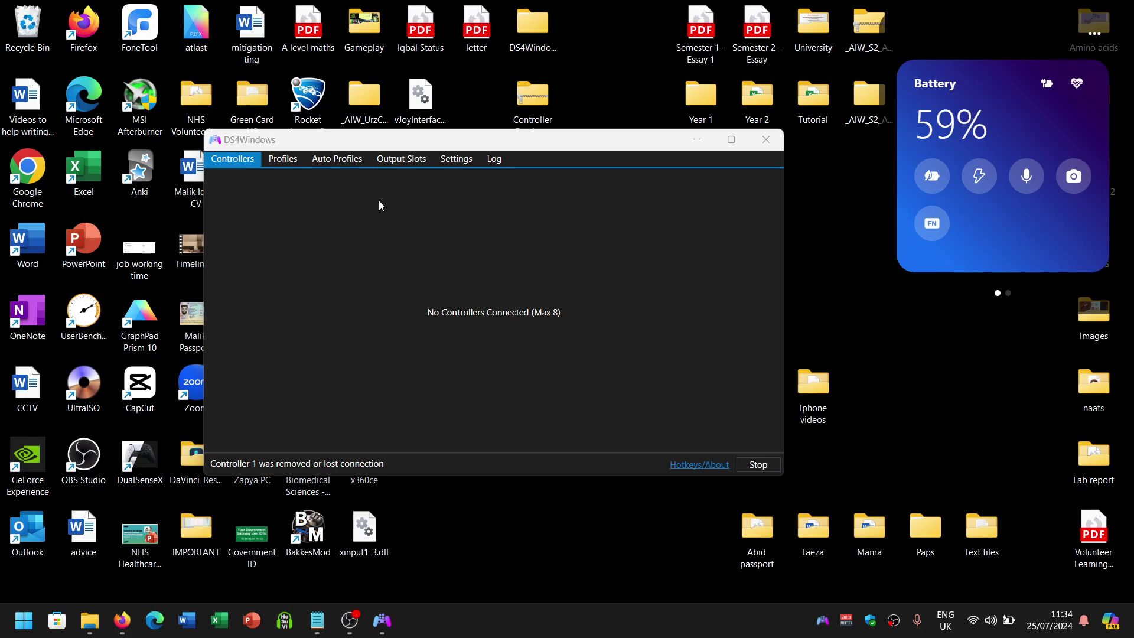
left_click_drag(446, 140, 369, 125)
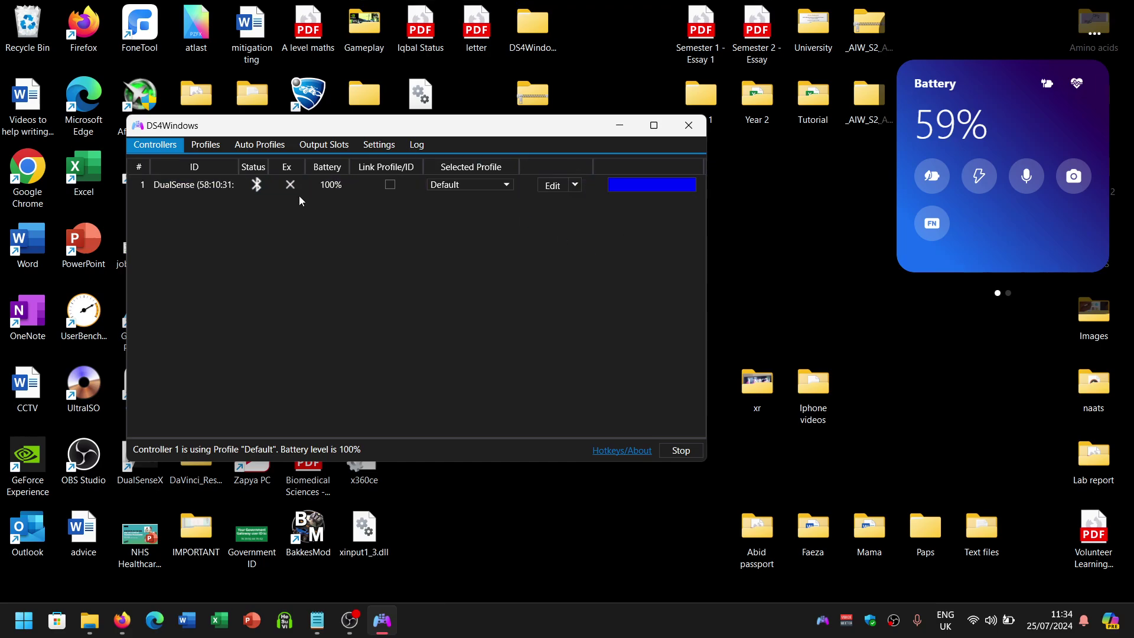
left_click(252, 185)
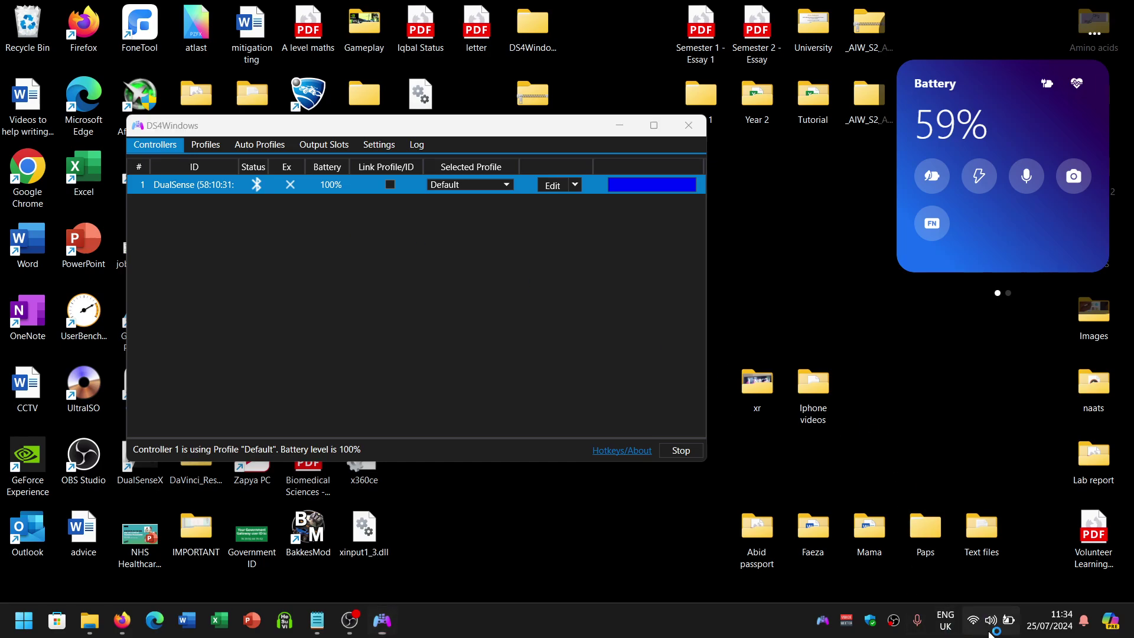
Turn Bluetooth off and select the USB-connected DualSense entry in DS4Windows
left_click(982, 621)
left_click(978, 271)
left_click(831, 274)
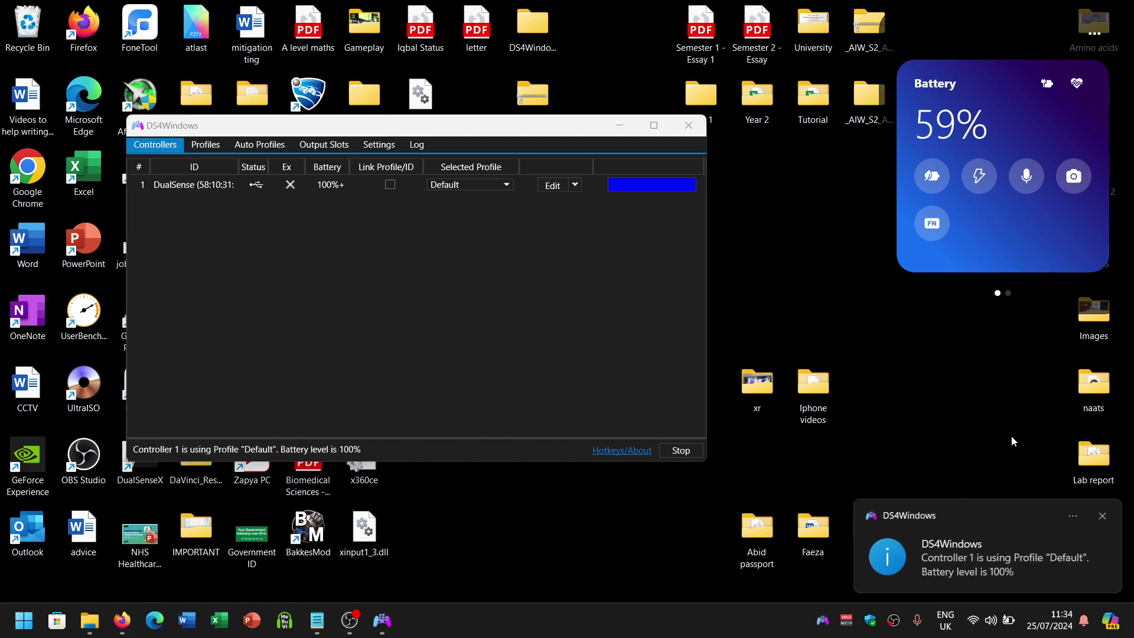
left_click(259, 190)
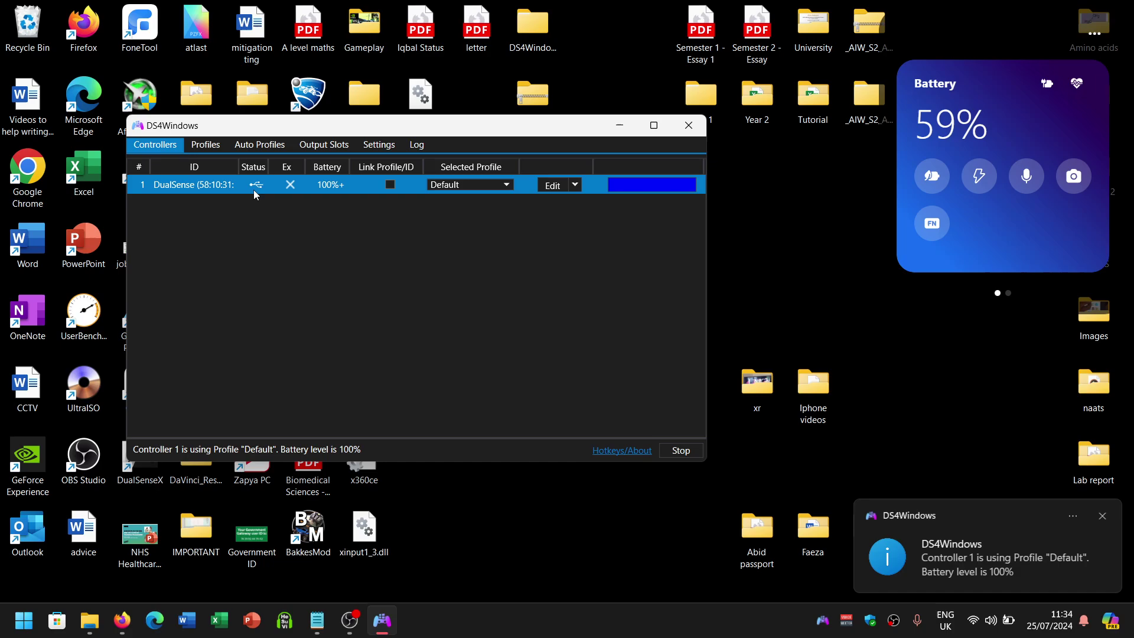
Minimize DS4Windows and exit it from its taskbar icon
left_click(991, 620)
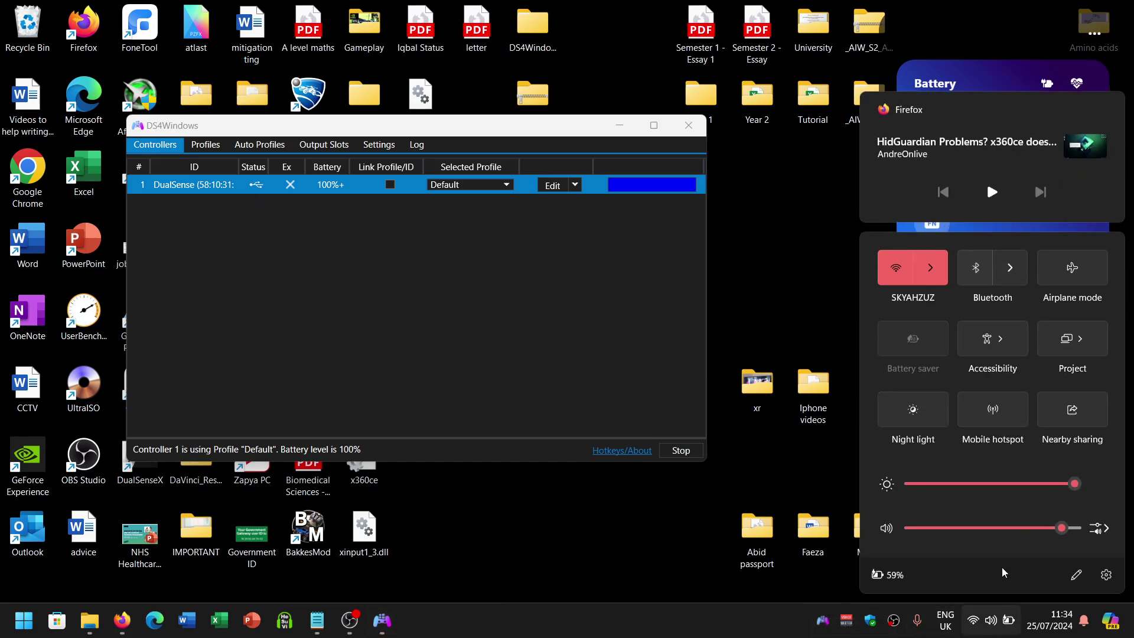
left_click(531, 351)
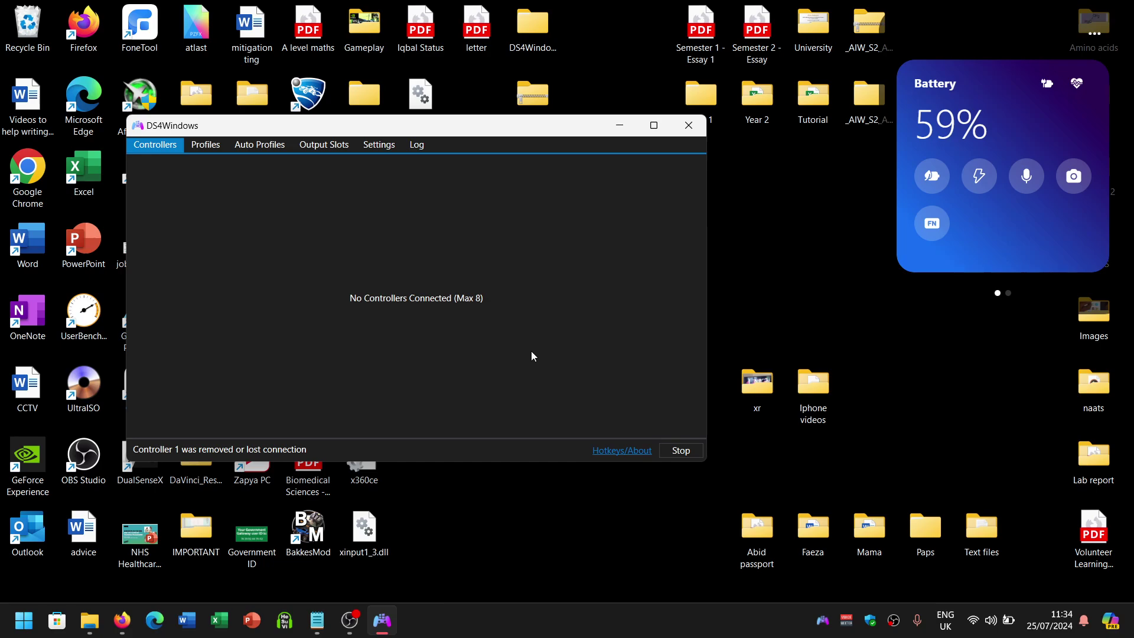
left_click(619, 125)
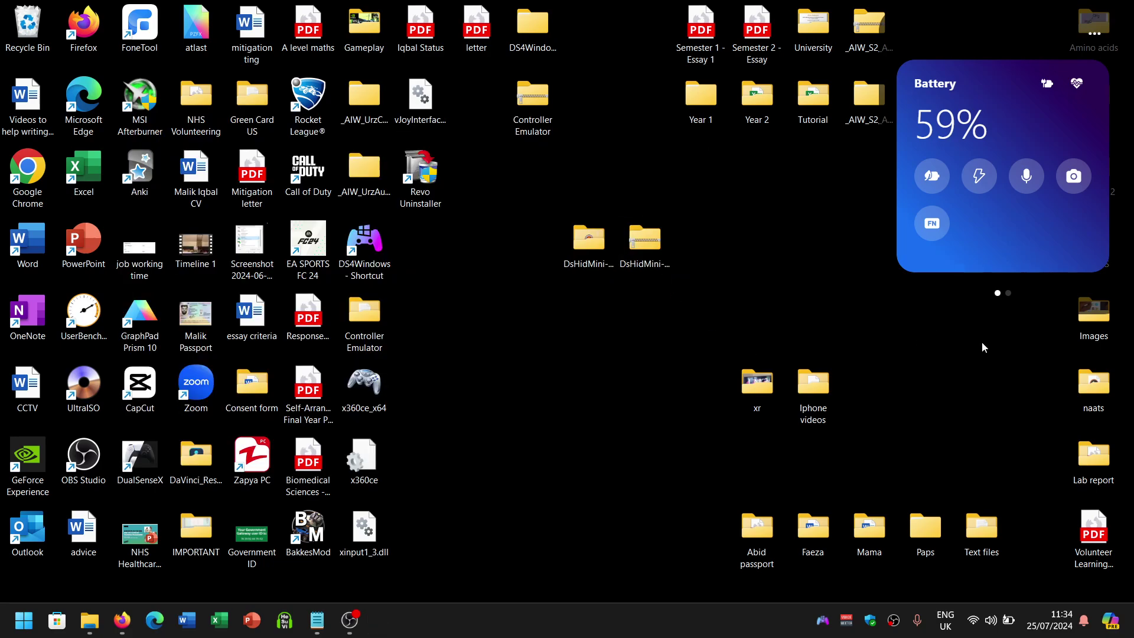
right_click(847, 621)
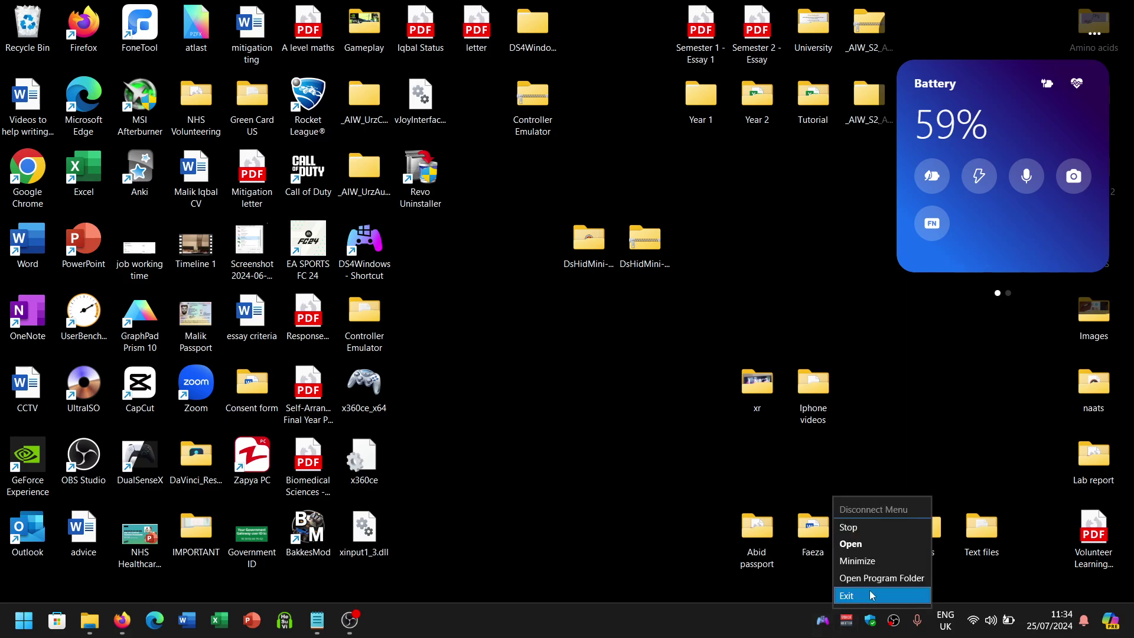
left_click(871, 596)
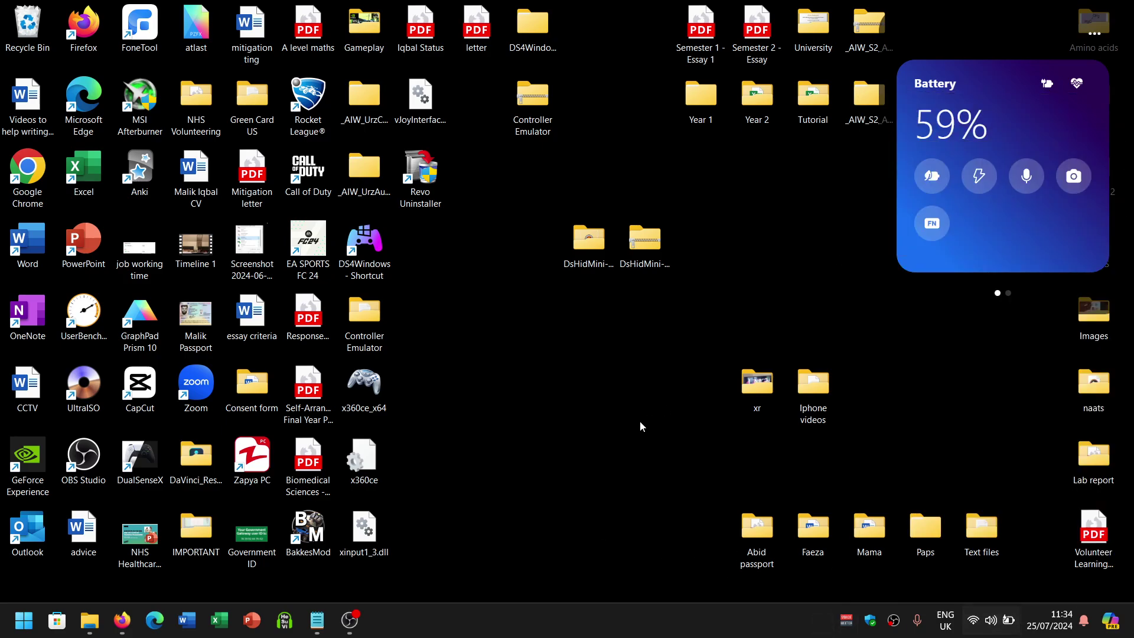